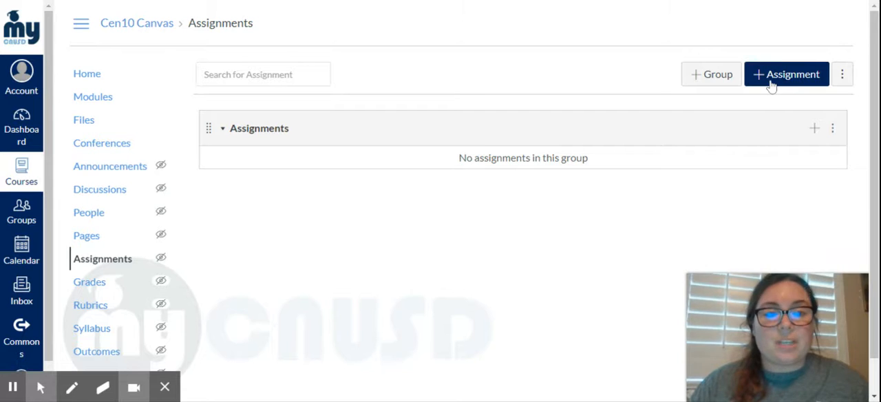
- Create a new assignment in the course and name it "Example"
left_click(766, 83)
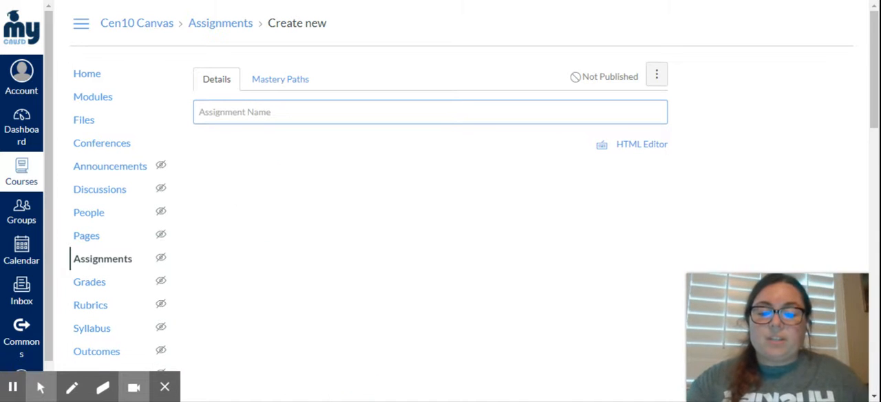
type("Example")
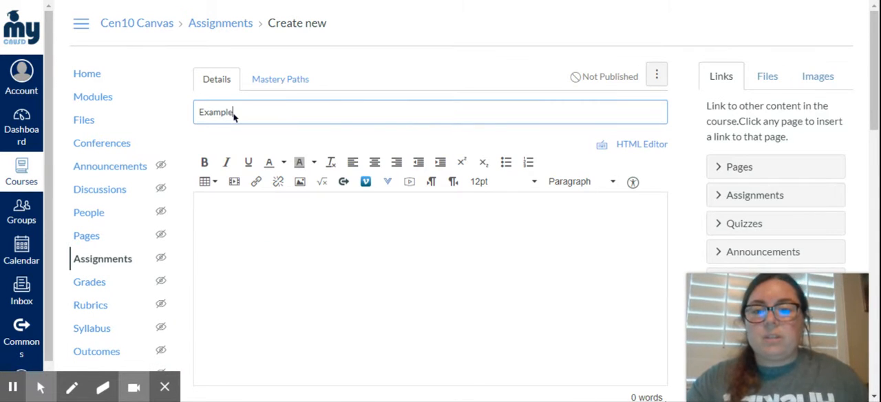
left_click(275, 222)
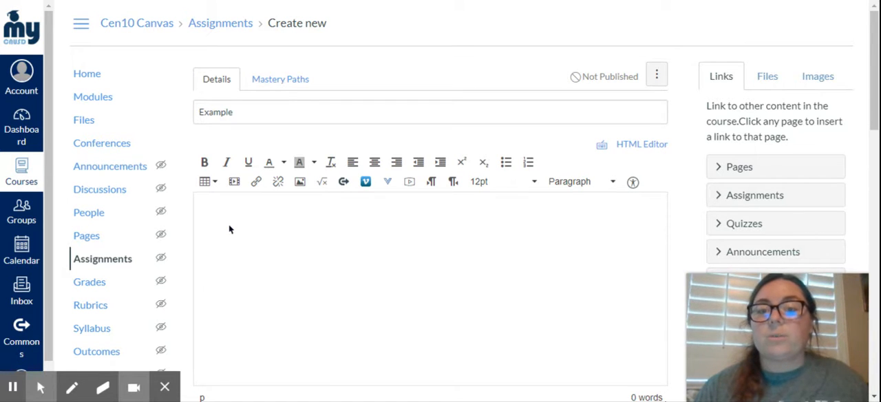
- Look at the embed option for inserting media and the Record/Upload Media dialog, closing both without adding anything
left_click(236, 184)
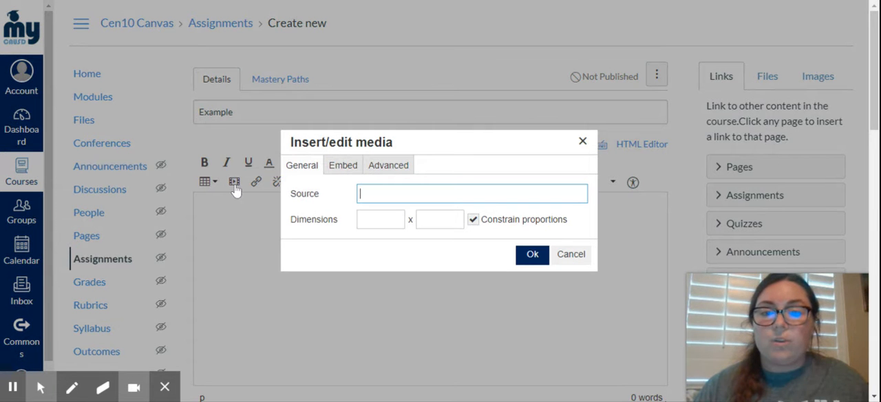
left_click(347, 172)
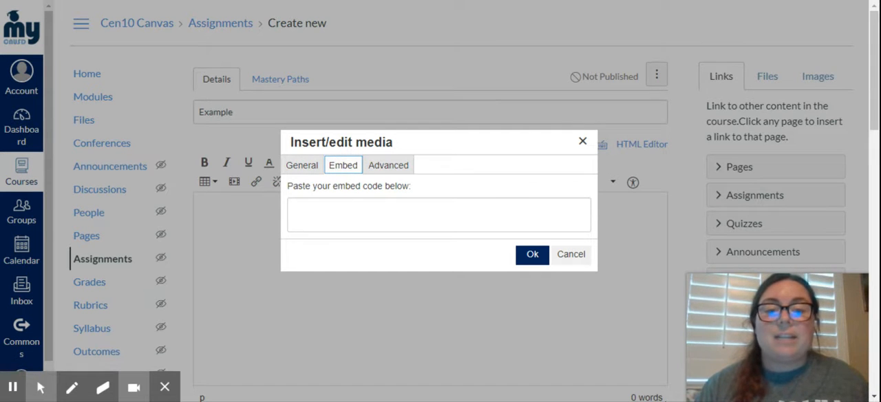
left_click(582, 141)
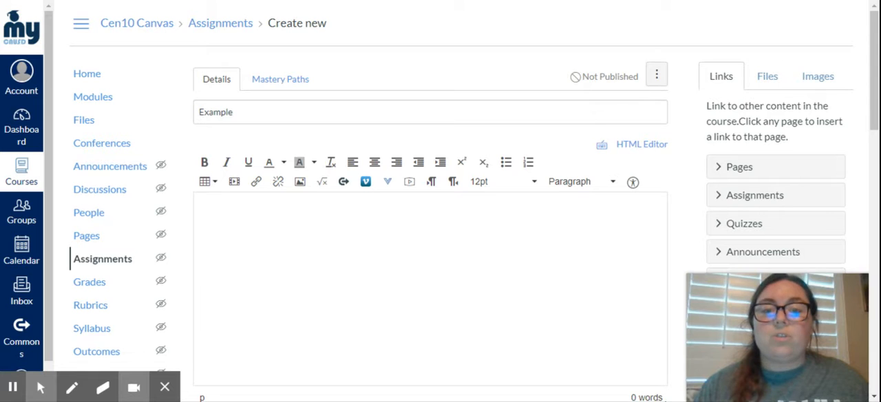
left_click(413, 184)
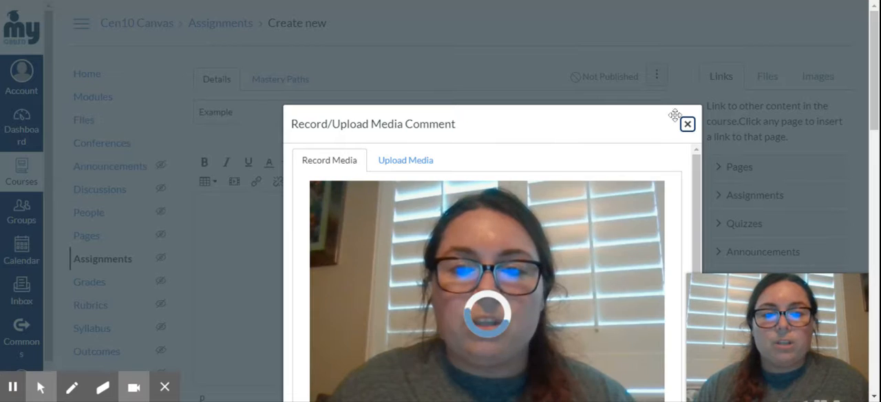
left_click(686, 125)
left_click(321, 223)
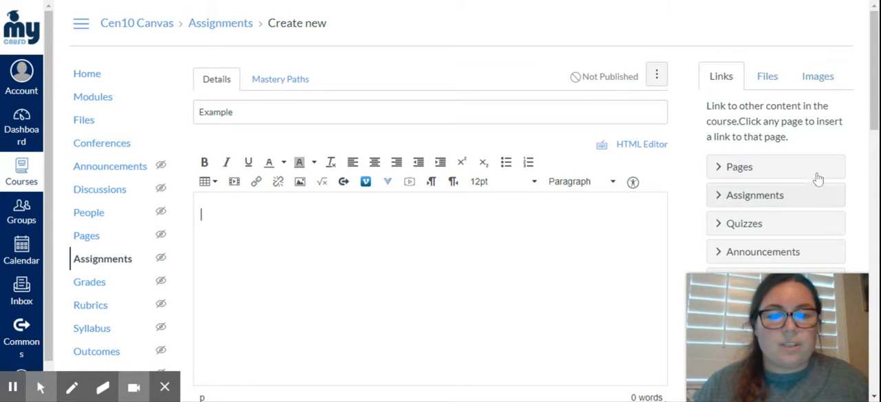
- Review the assignment's points, assignment group, grade display and submission type settings
scroll(865, 86, "down", 3)
scroll(865, 86, "down", 2)
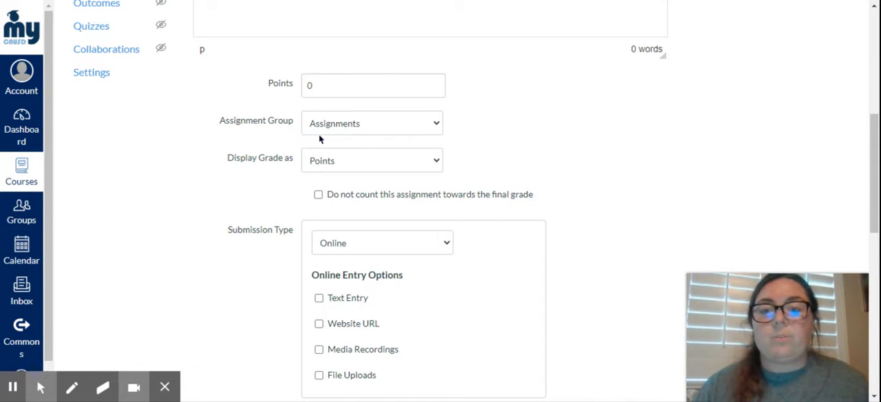
left_click(287, 150)
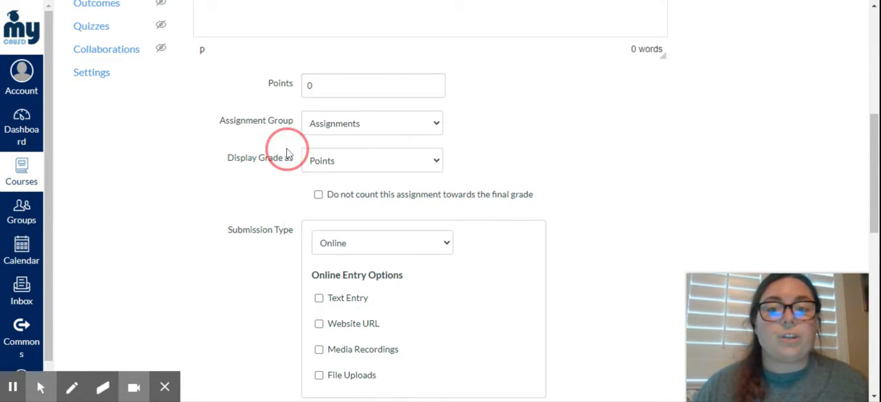
left_click(323, 165)
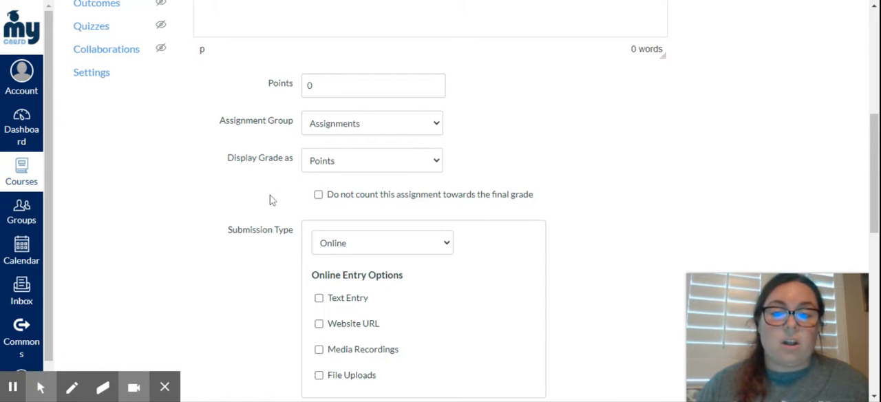
scroll(284, 207, "down", 1)
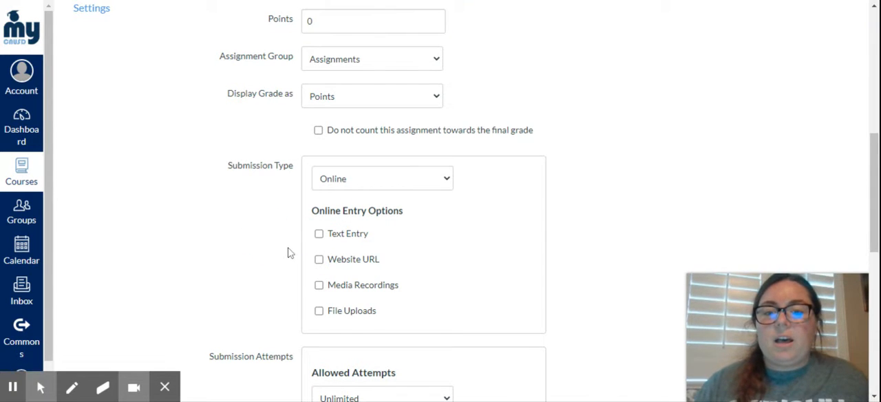
scroll(289, 254, "down", 1)
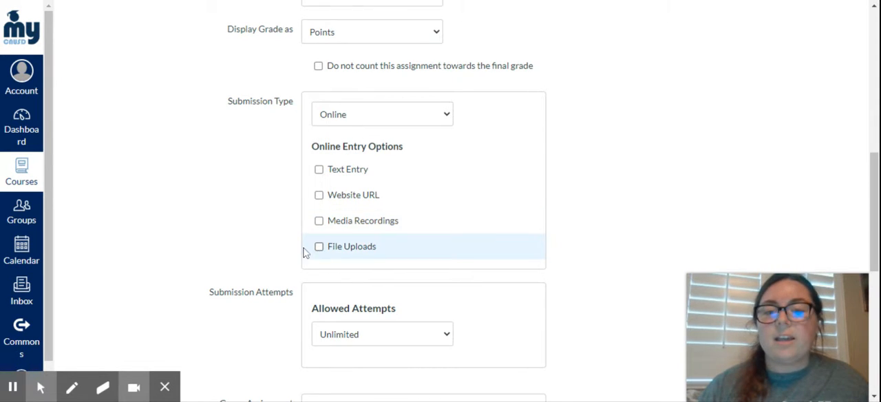
scroll(301, 249, "down", 1)
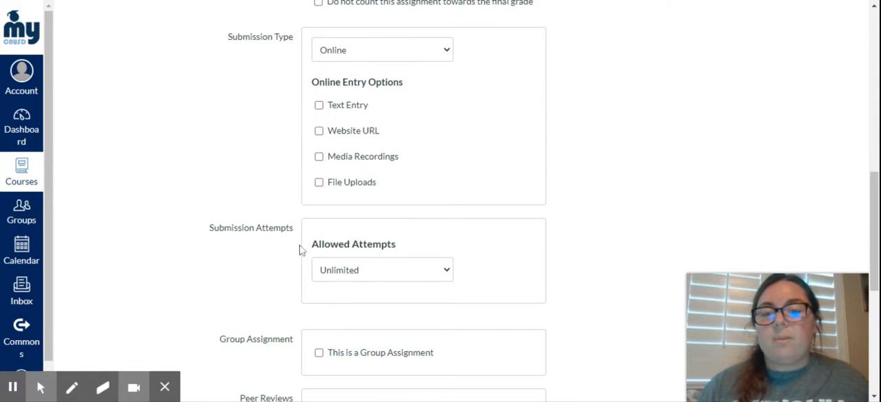
- Allow file uploads for online submissions and restrict the file types to ".pdf, .doc"
left_click(318, 185)
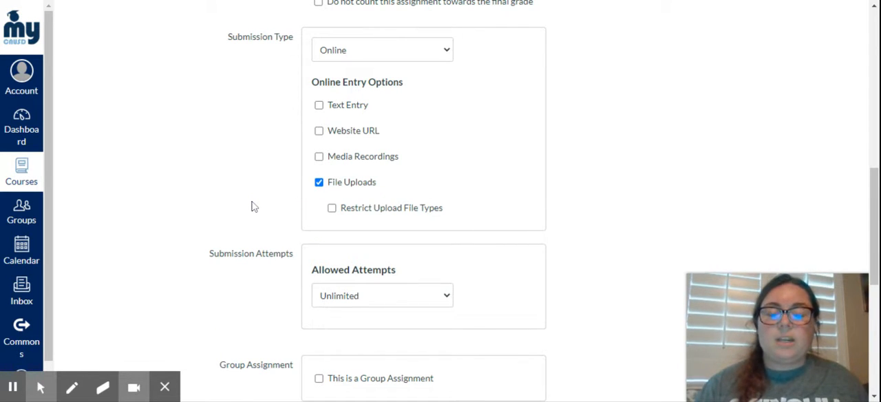
left_click(332, 209)
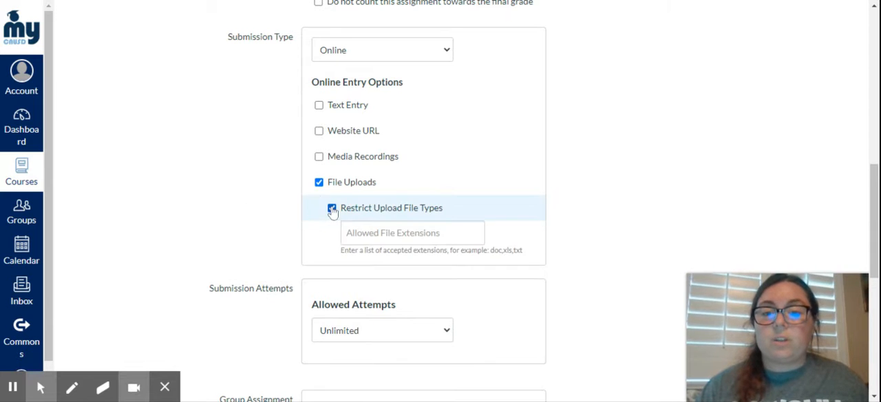
left_click(348, 233)
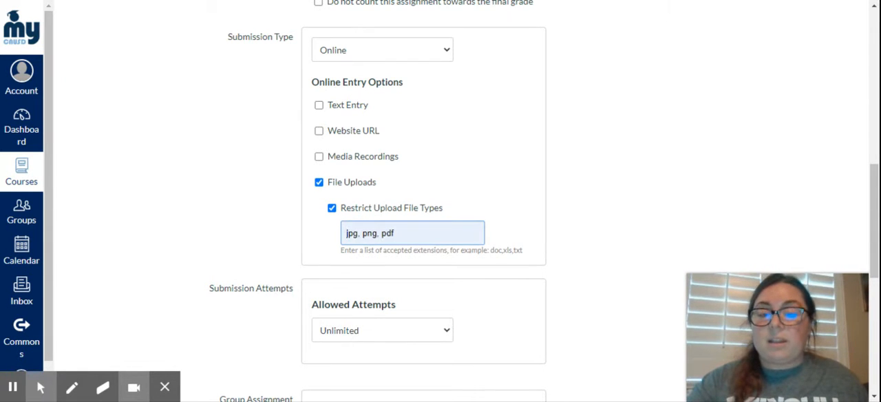
type(".pdf,")
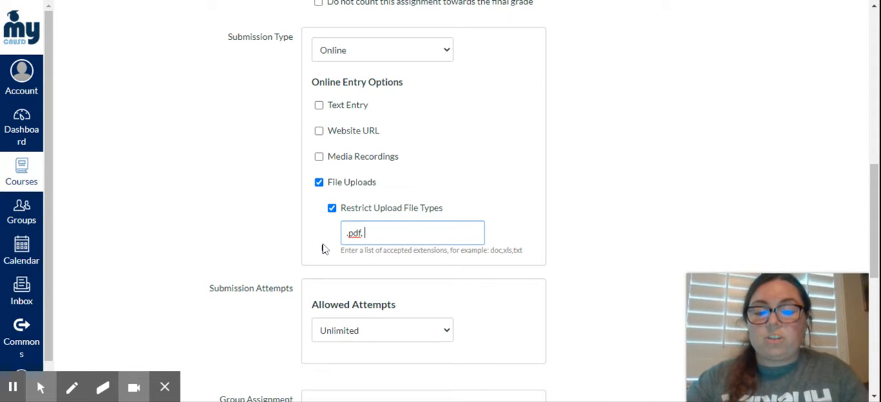
type(" .doc")
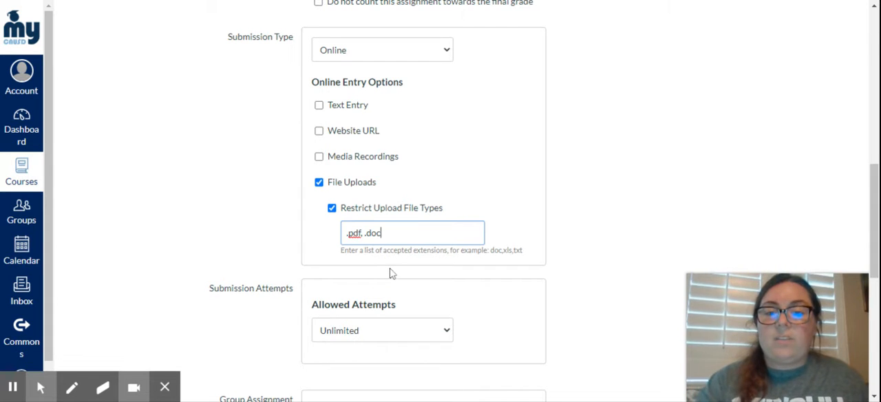
- Clear the allowed file extensions and turn file uploads off again
triple_click(348, 234)
key("BackSpace")
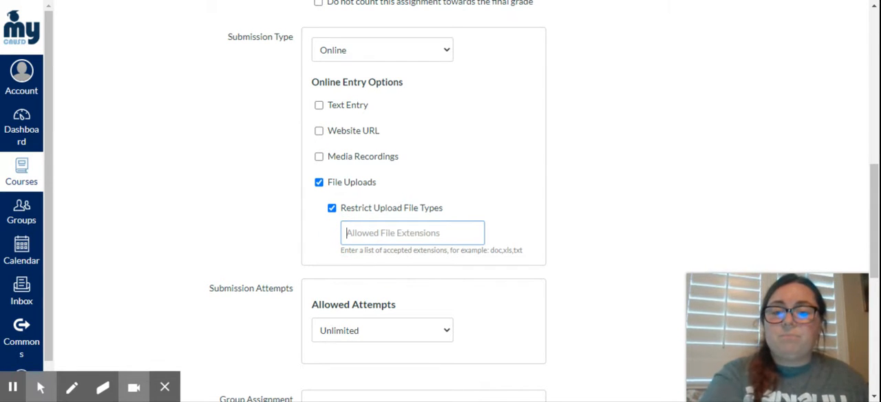
left_click(303, 238)
left_click(320, 182)
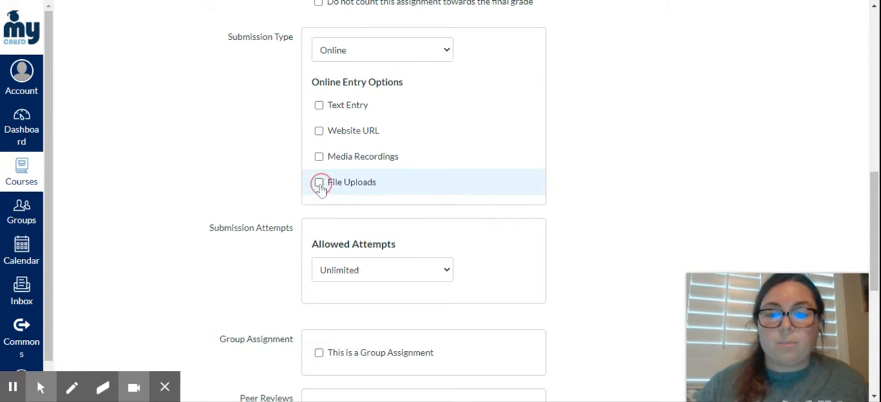
- Try out the group assignment option, dismiss the new group set dialog and turn the option off again
scroll(214, 224, "down", 1)
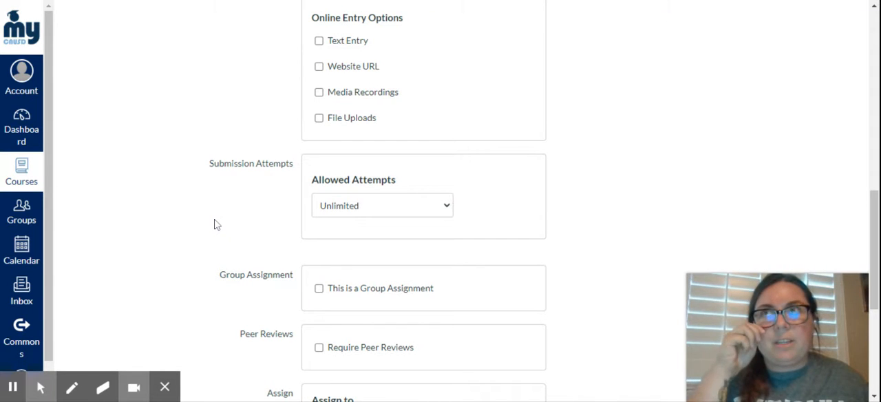
scroll(214, 224, "down", 2)
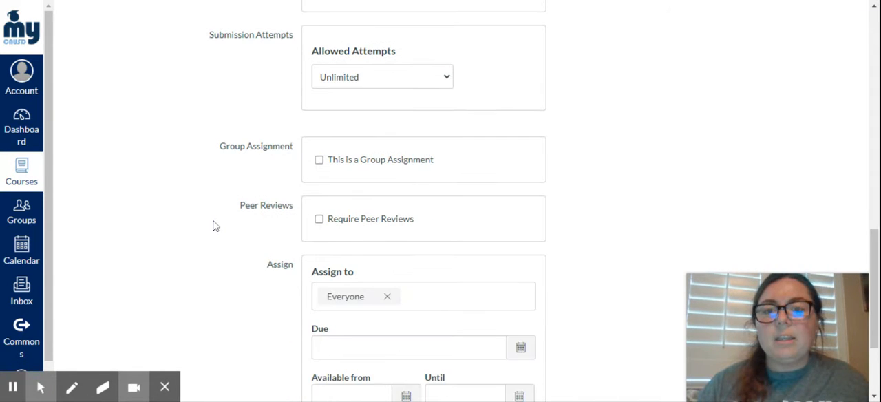
scroll(229, 193, "up", 1)
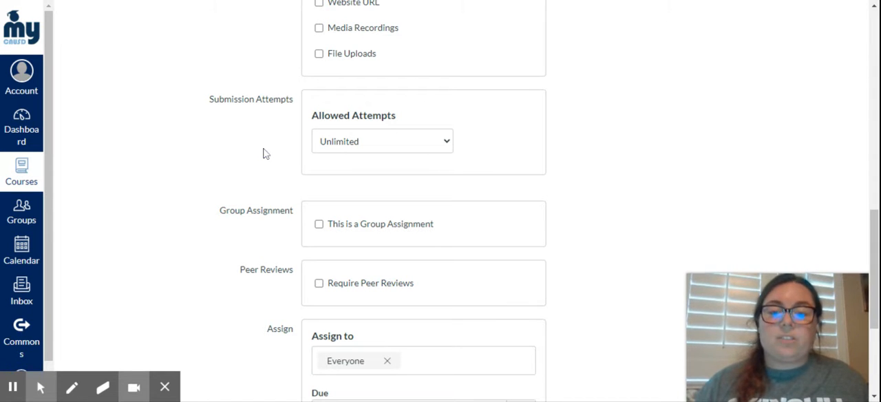
scroll(263, 152, "down", 1)
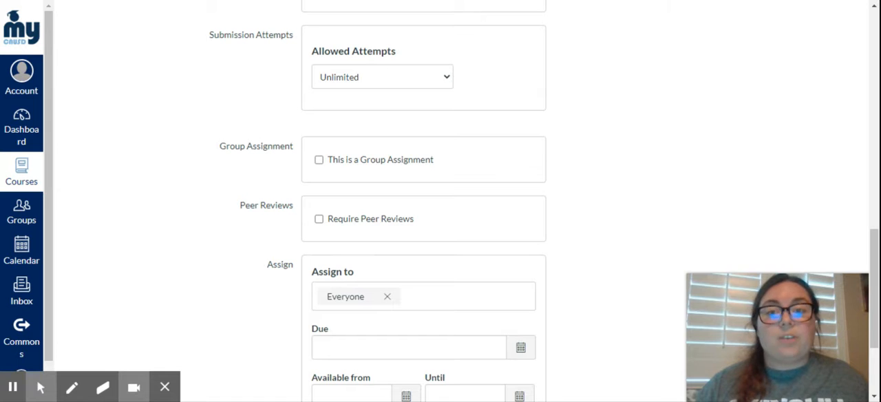
left_click(318, 160)
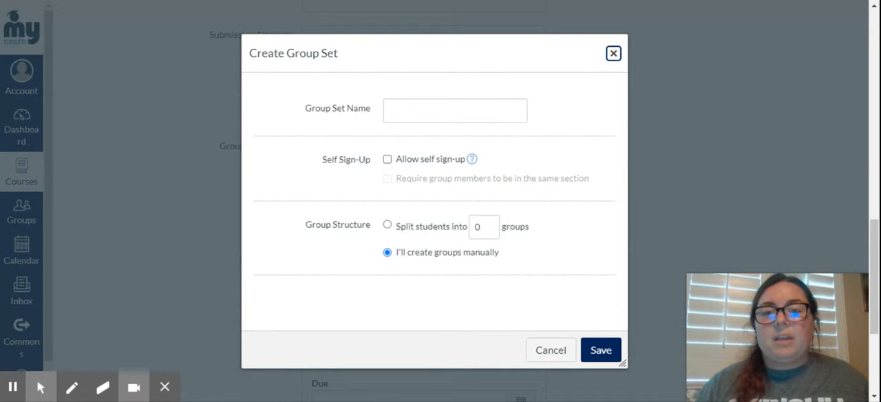
left_click(612, 56)
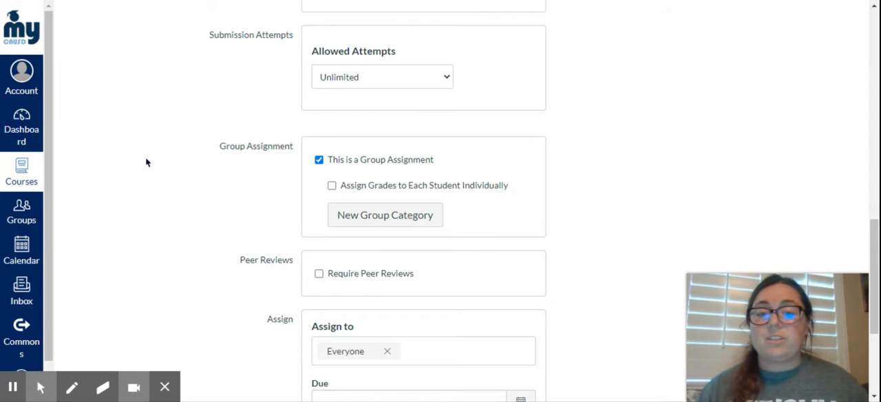
left_click(318, 160)
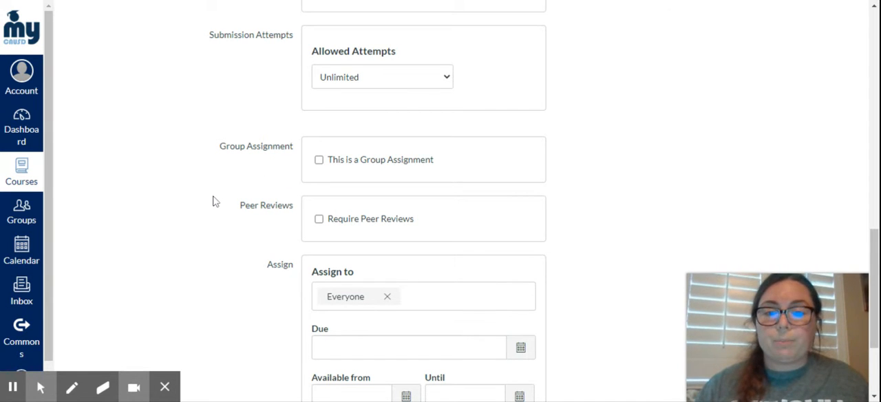
- Set the assignment's due date for everyone to Aug 7 at 11:59pm
scroll(214, 200, "down", 3)
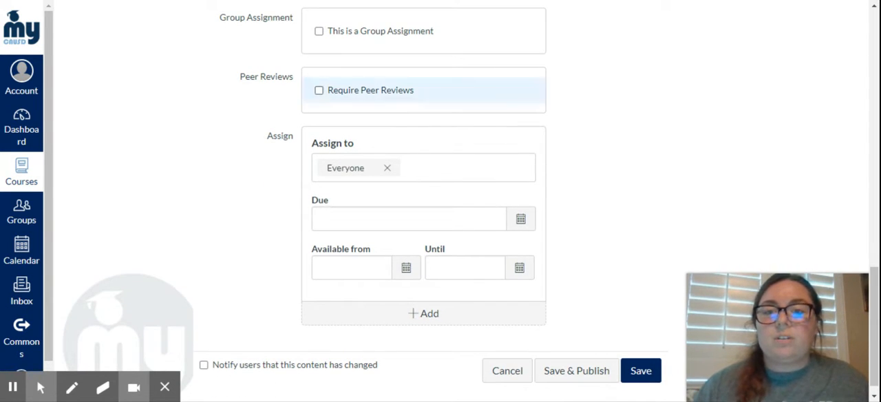
scroll(249, 155, "down", 1)
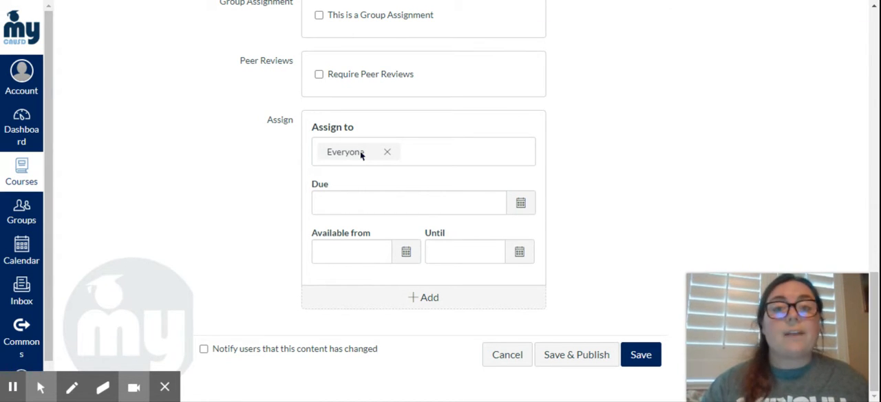
left_click(520, 204)
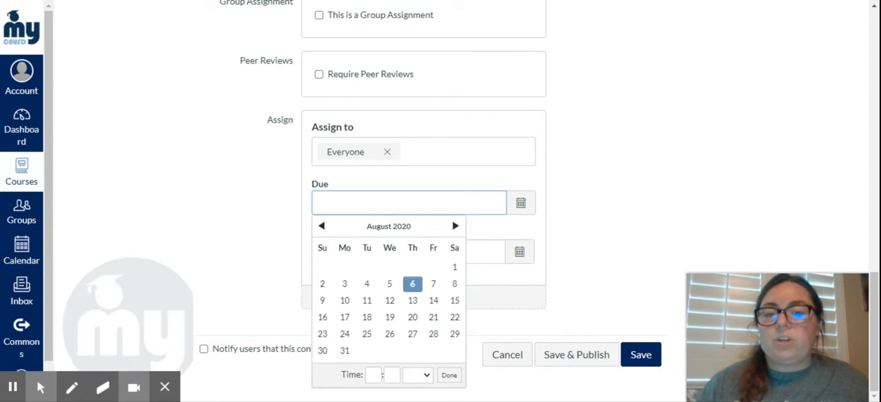
left_click(434, 287)
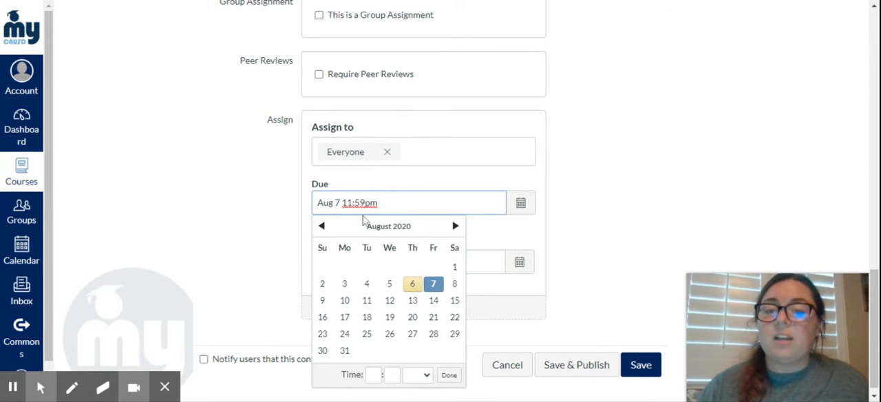
left_click(274, 240)
- Make the assignment available from Aug 6 12am until Aug 14 11:59pm
left_click(406, 262)
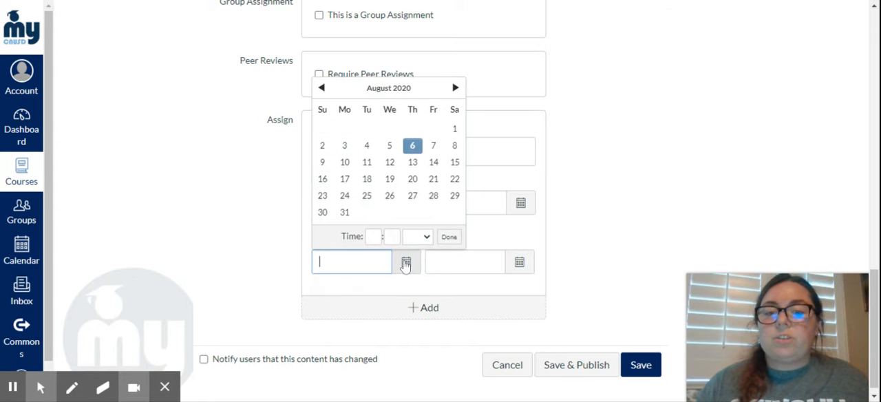
left_click(413, 147)
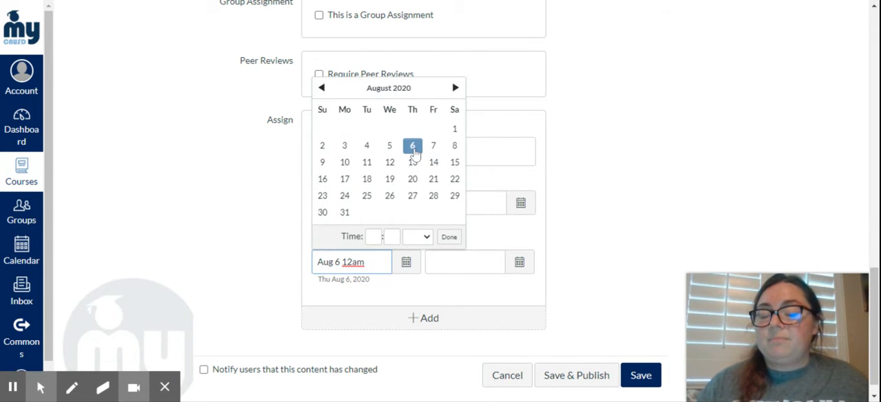
left_click(262, 238)
left_click(519, 262)
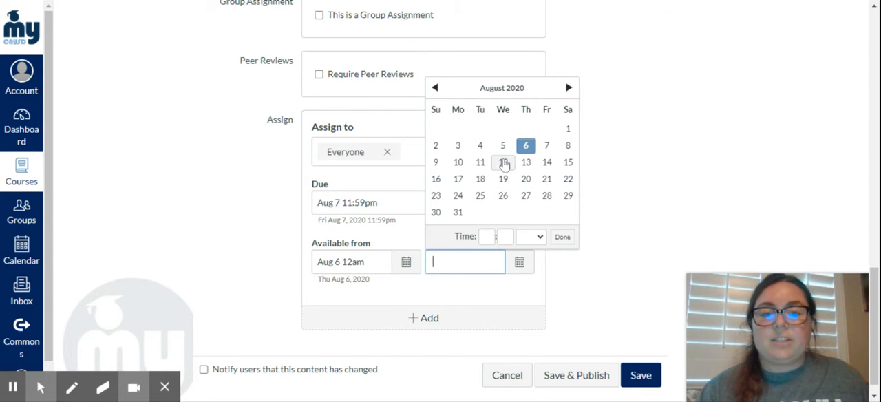
left_click(546, 163)
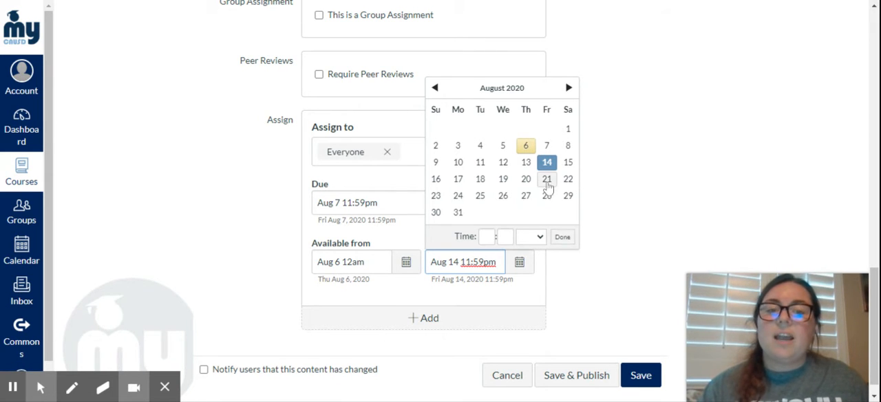
left_click(563, 236)
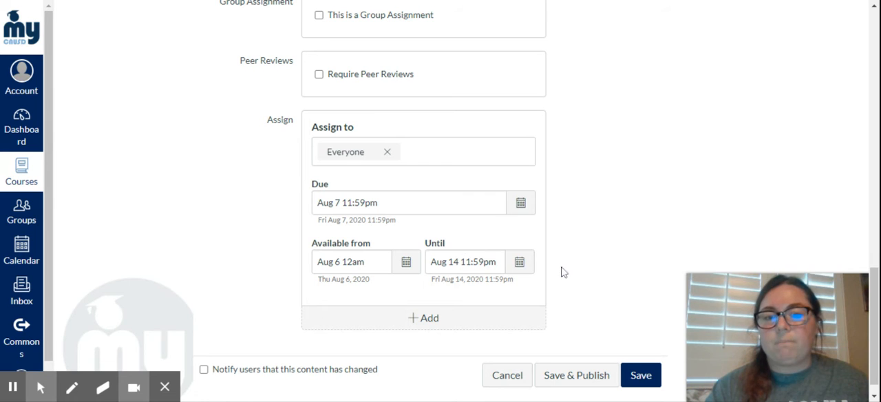
- Try to save the assignment without publishing it
scroll(561, 271, "down", 1)
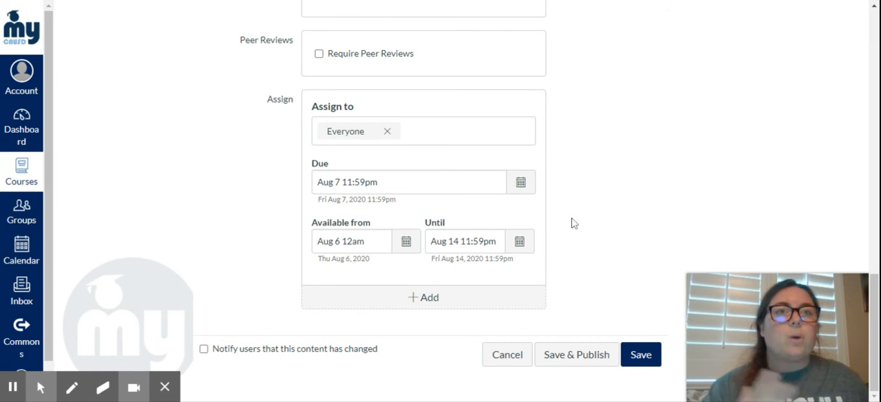
left_click(641, 355)
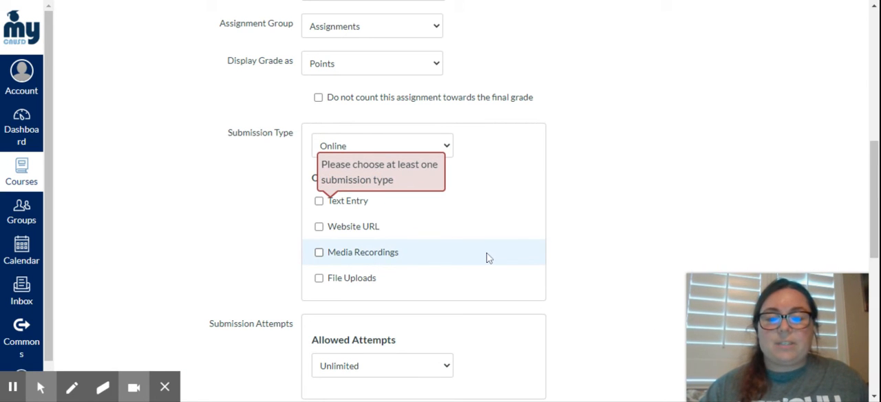
scroll(487, 255, "down", 7)
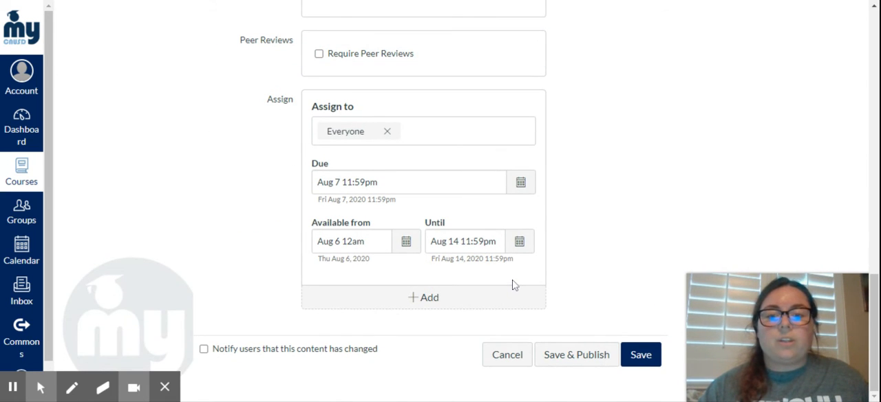